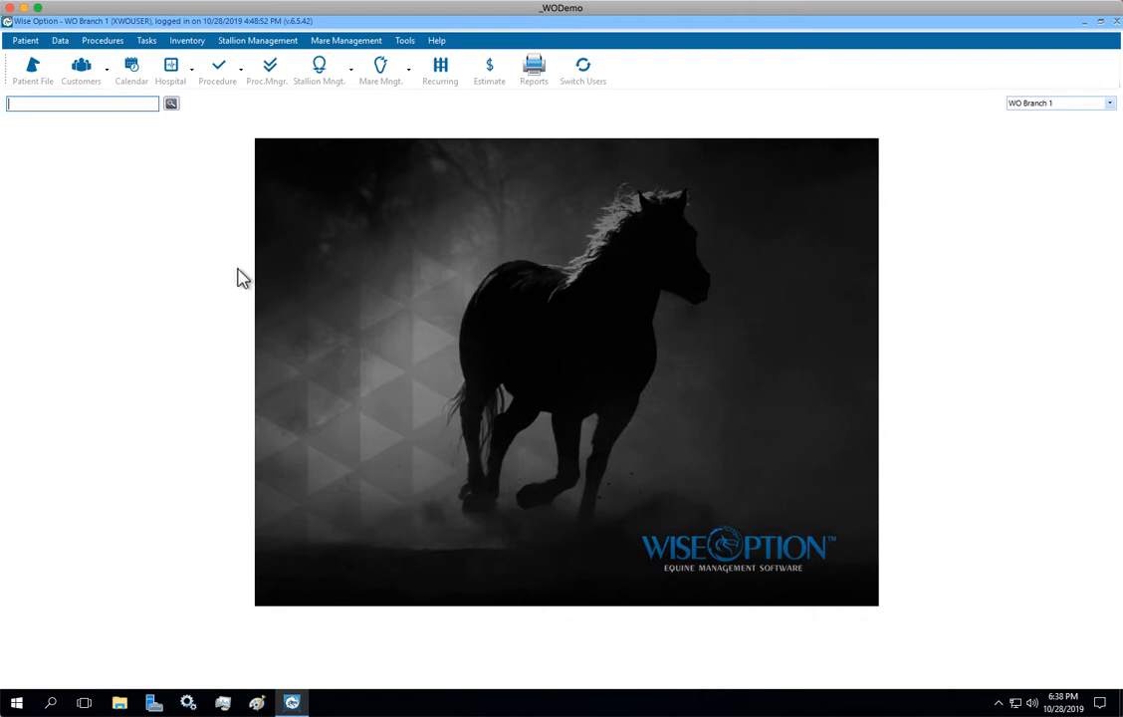
Open a new freezing log for Amazing Grace's 10/28/2019 collection from the stallion collection records
left_click(347, 80)
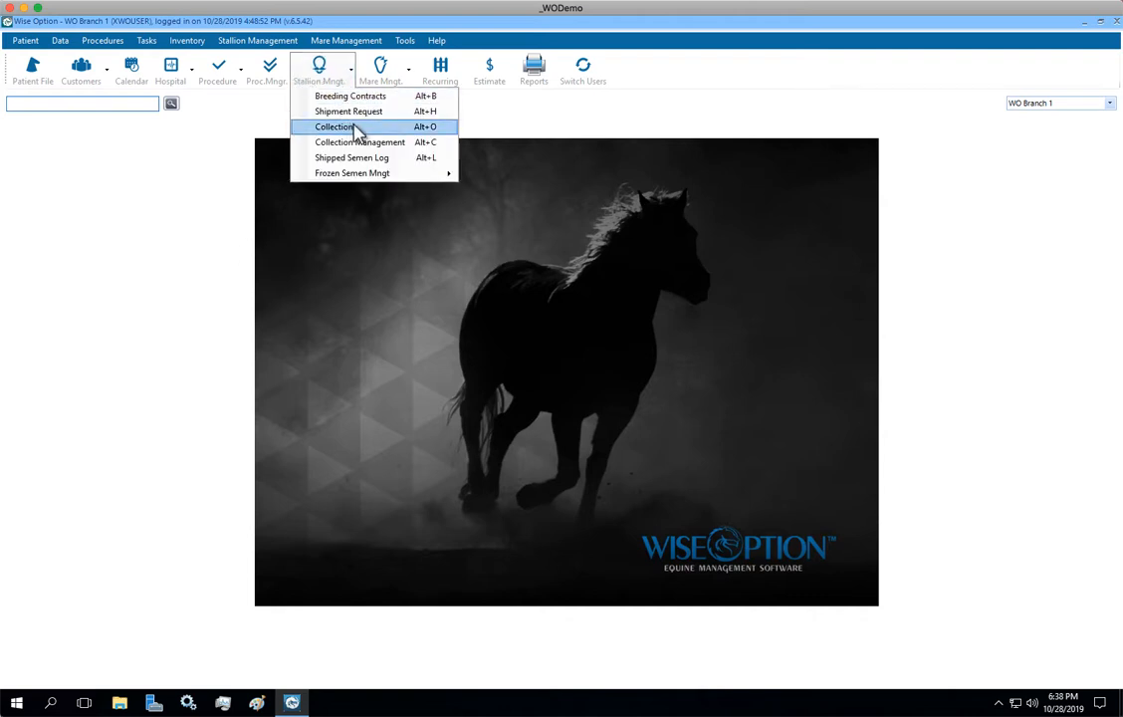
left_click(368, 136)
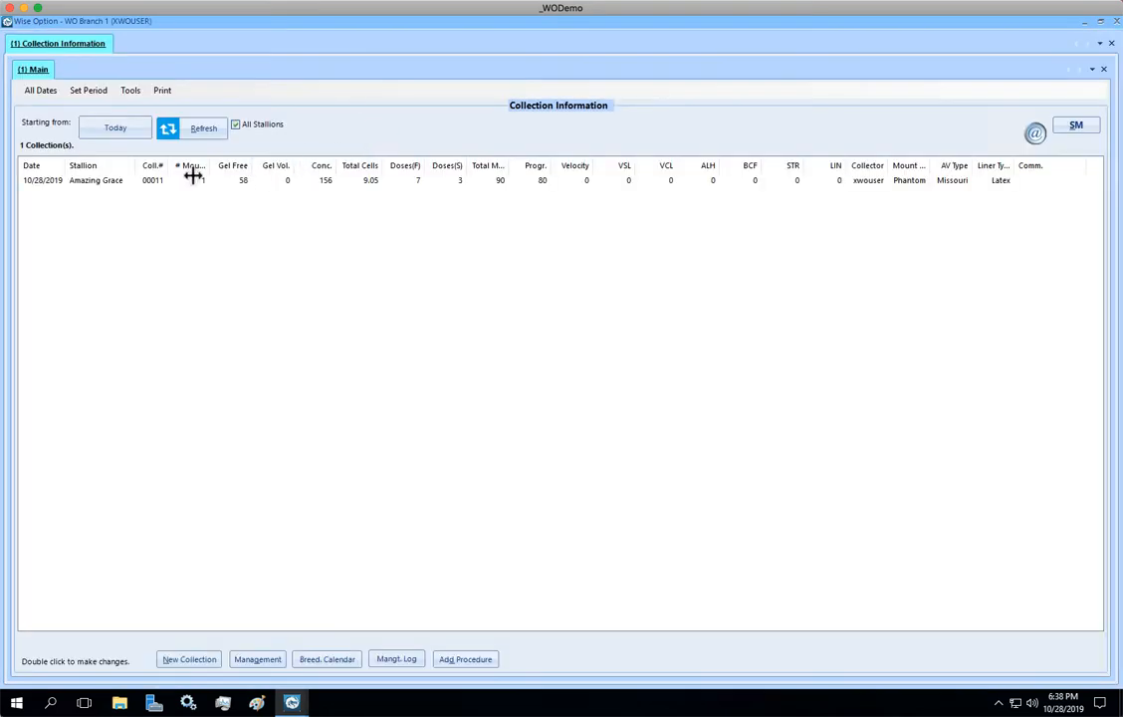
left_click(157, 181)
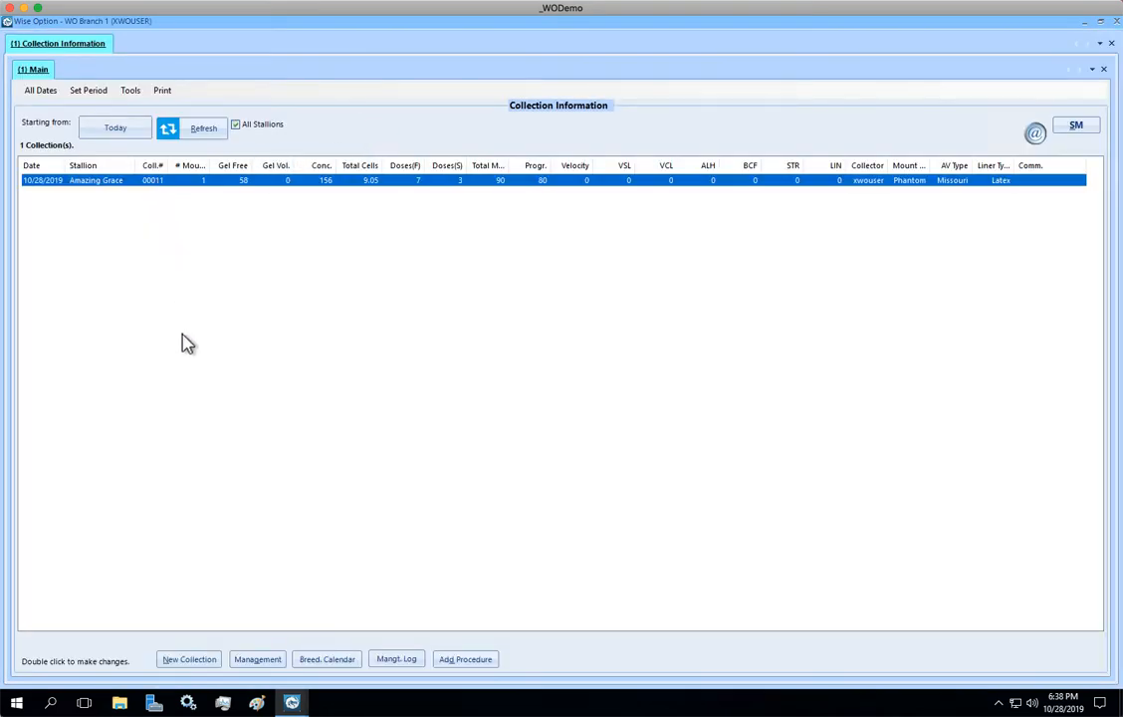
left_click(258, 660)
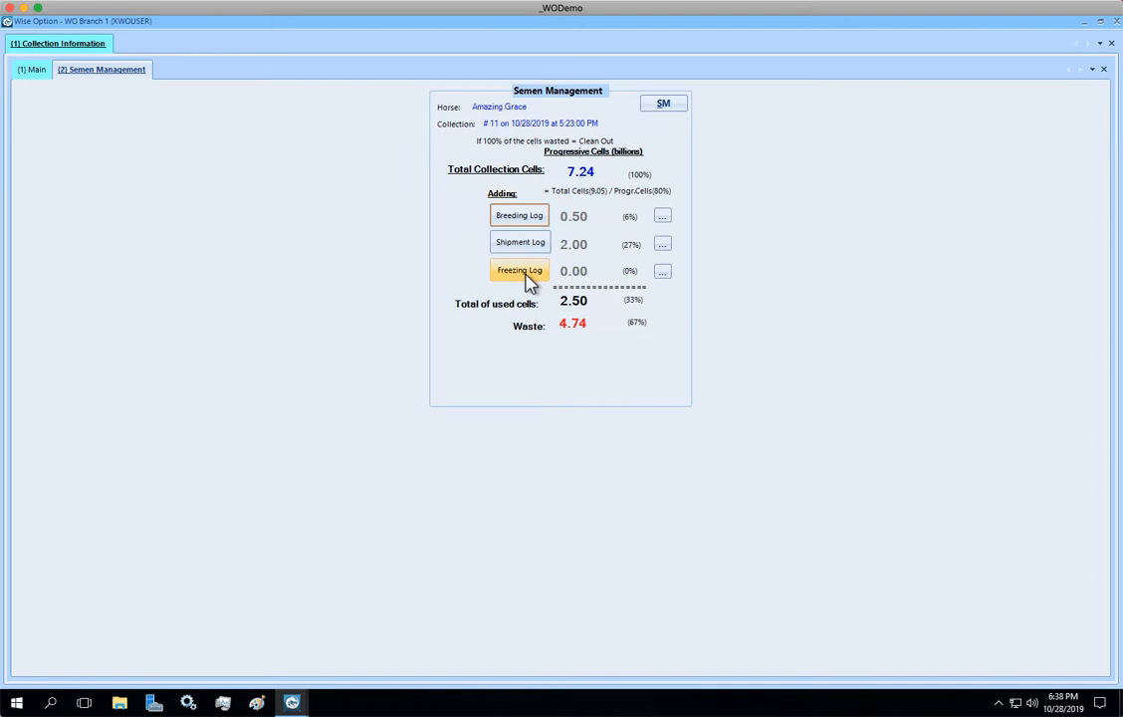
left_click(527, 278)
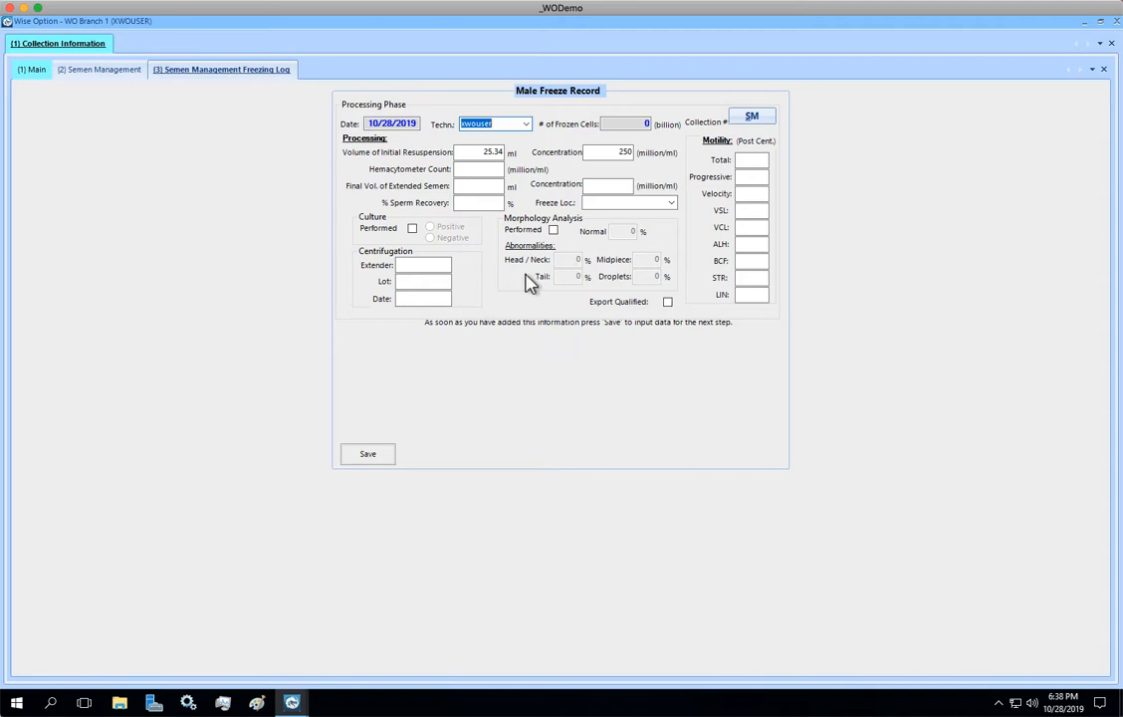
Set the freeze location to [n/a] and save the processing information of the male freeze record
left_click(671, 204)
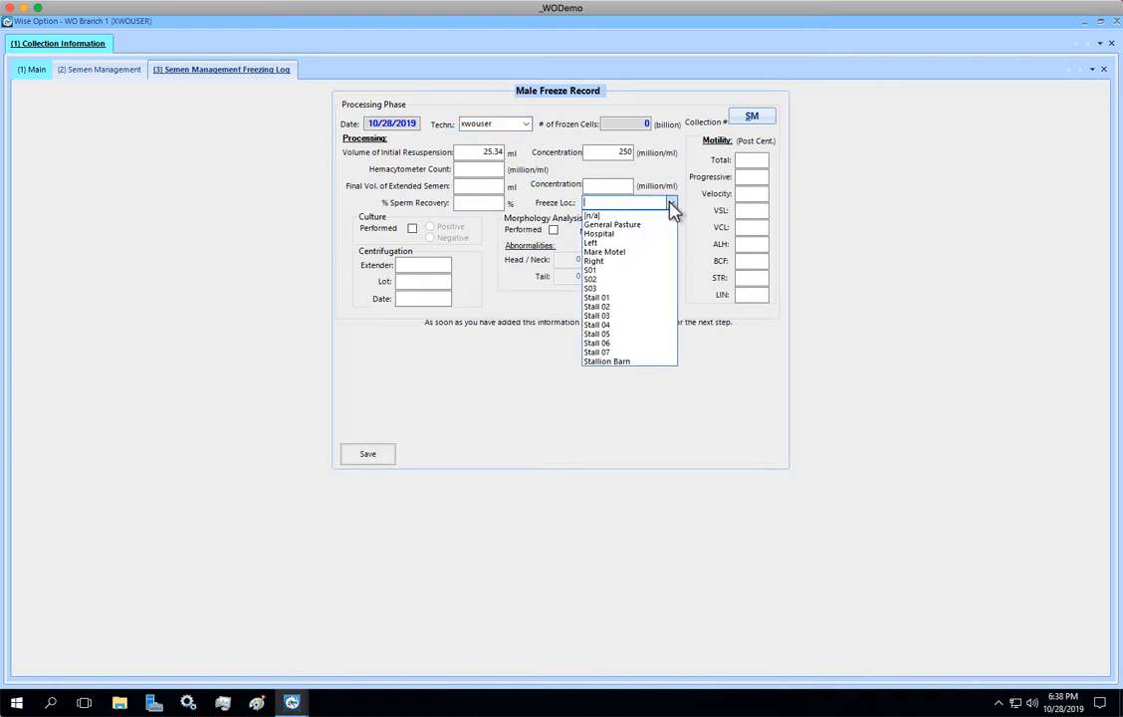
left_click(611, 219)
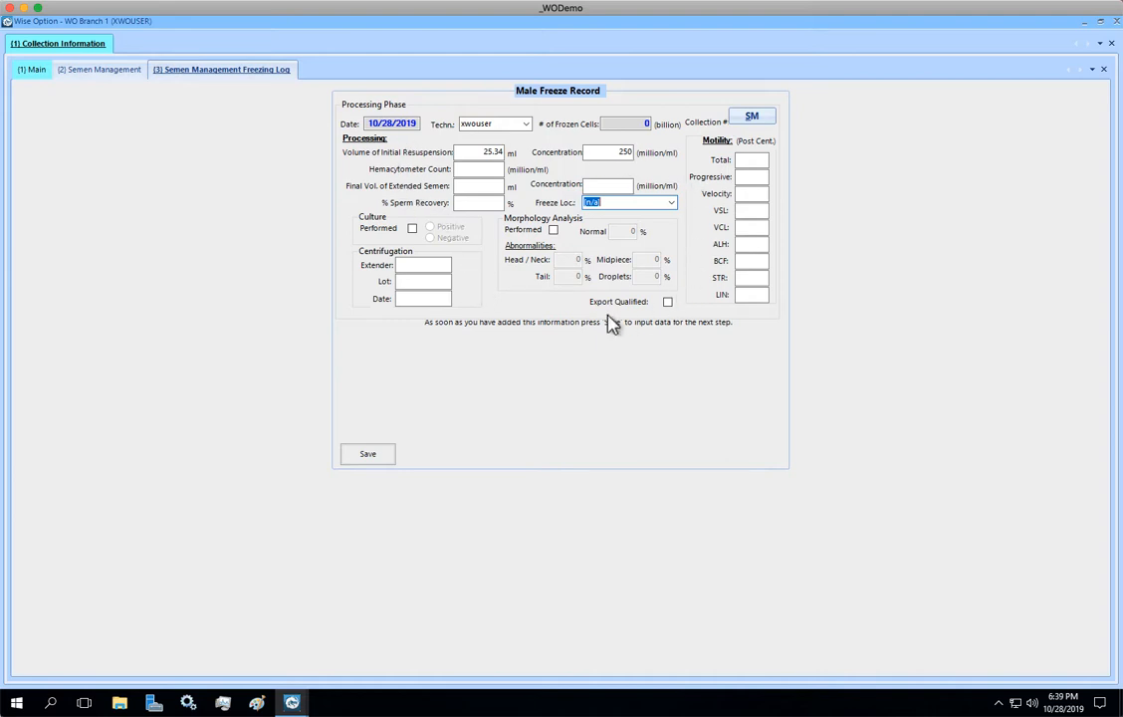
left_click(381, 465)
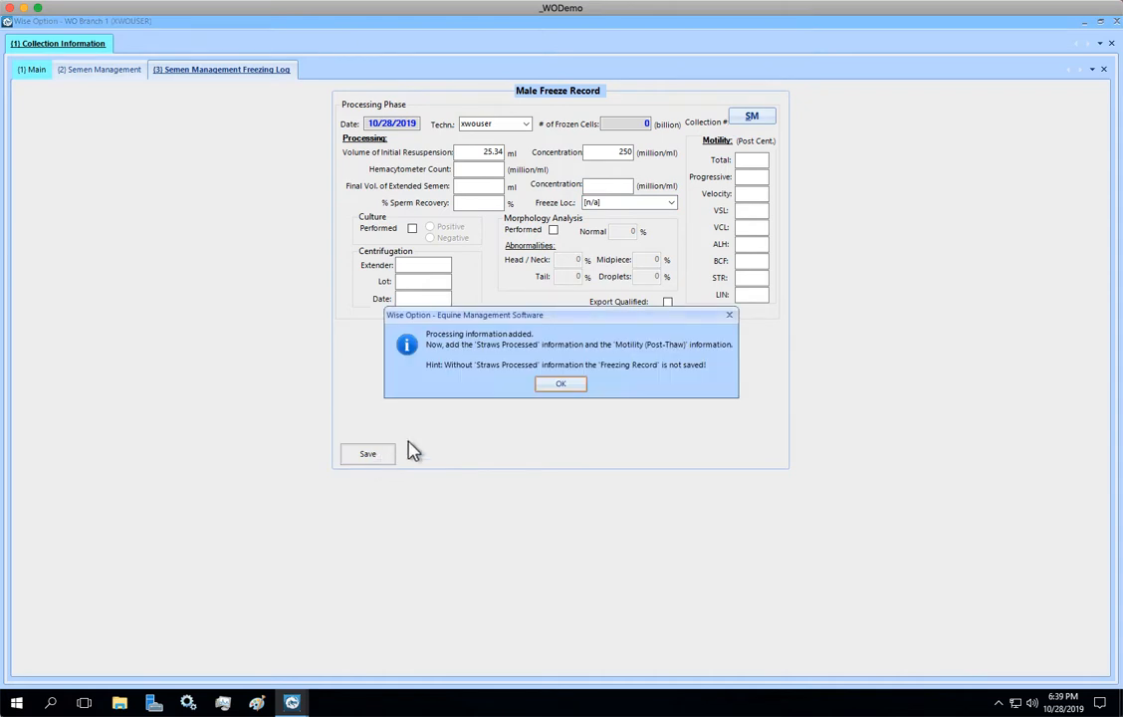
left_click(559, 388)
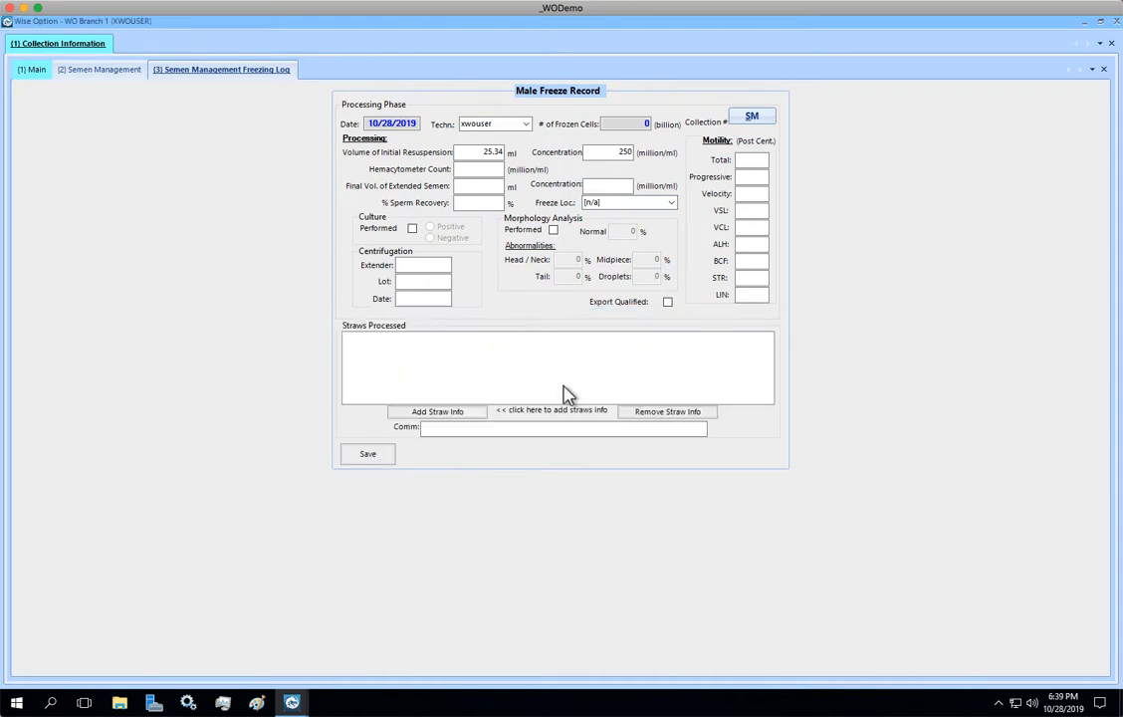
Start a straw entry for the freeze record with 20 straws processed and 8 straws per dose
left_click(408, 416)
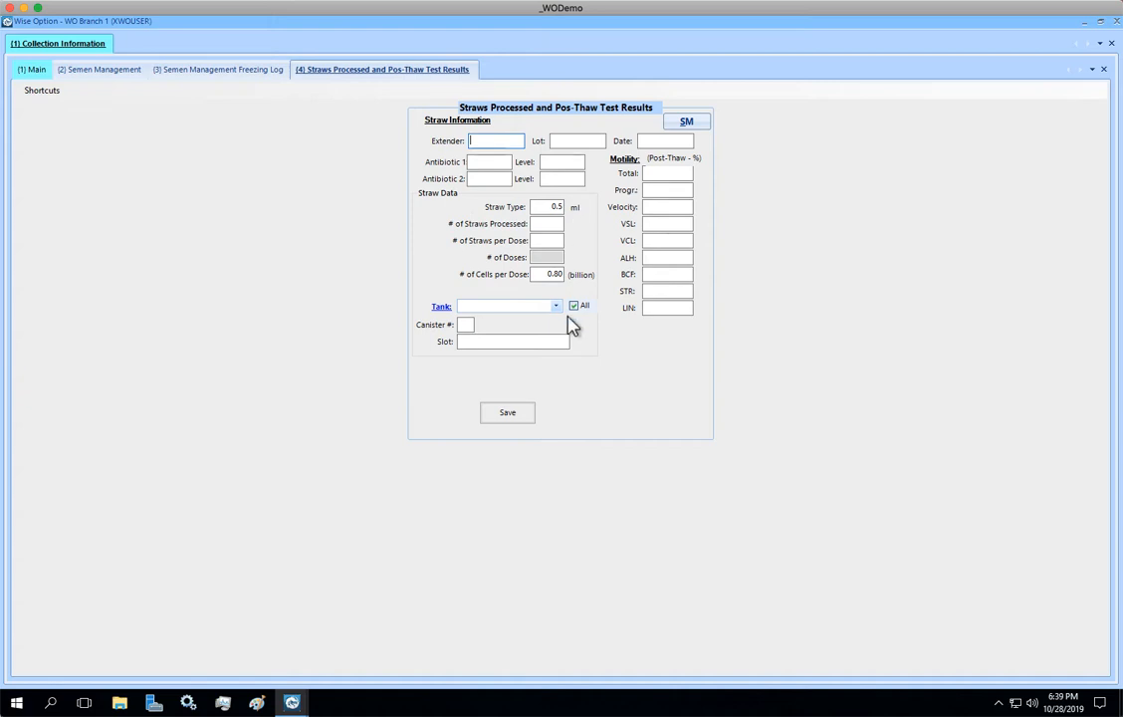
left_click(550, 224)
type("20")
key("Tab")
type("8")
key("Tab")
key("Tab")
Assign the straws to Tank 1, canister 3, slot Top, and save the straw information
left_click(559, 309)
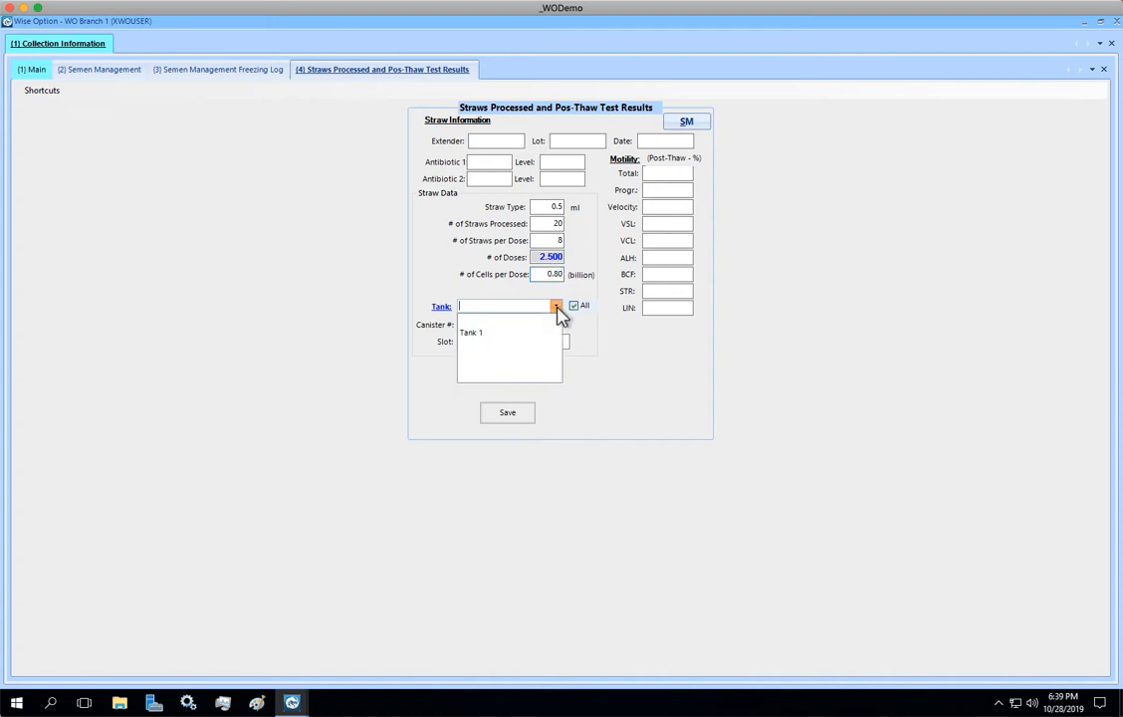
left_click(484, 340)
left_click(466, 325)
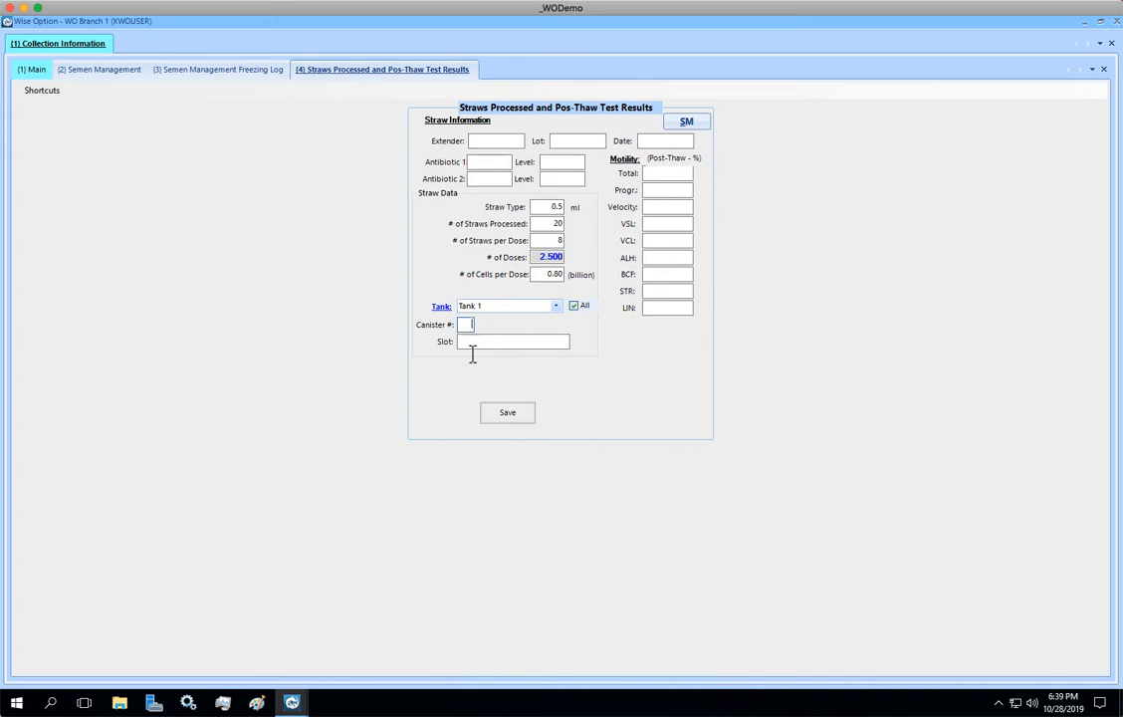
type("3")
left_click(504, 340)
type("Top")
left_click(519, 414)
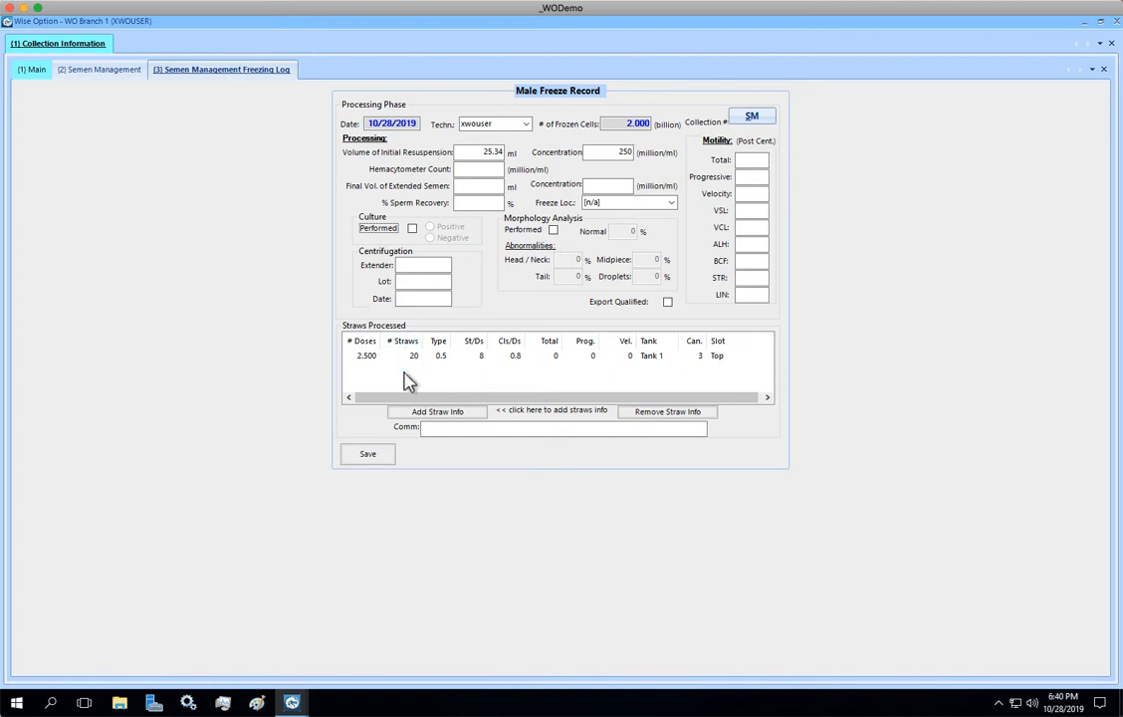
Save the freeze record without printing it or reviewing frozen semen ownership, and close the collection information
left_click(371, 462)
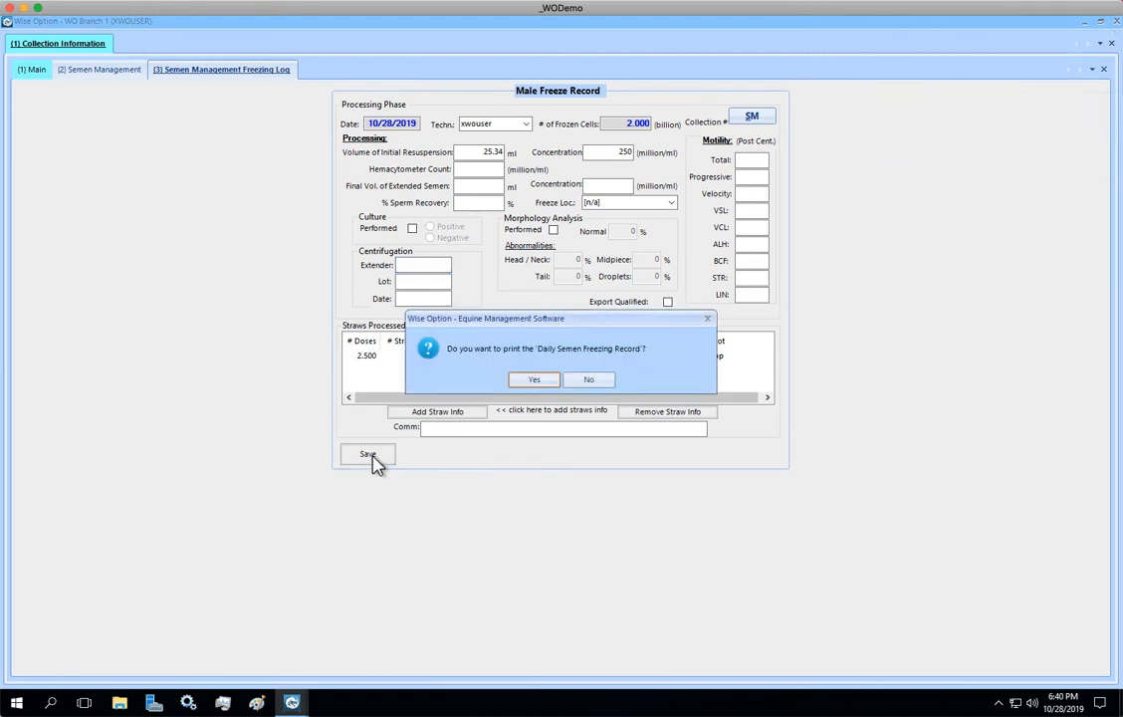
left_click(593, 382)
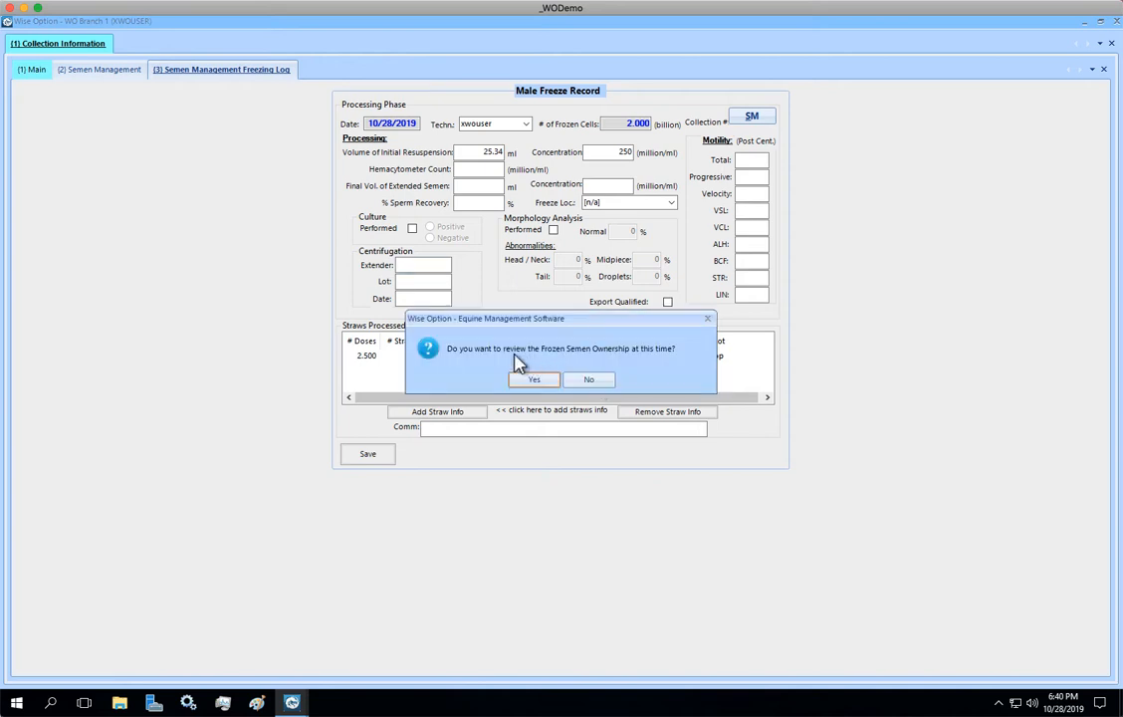
left_click(588, 383)
left_click(586, 382)
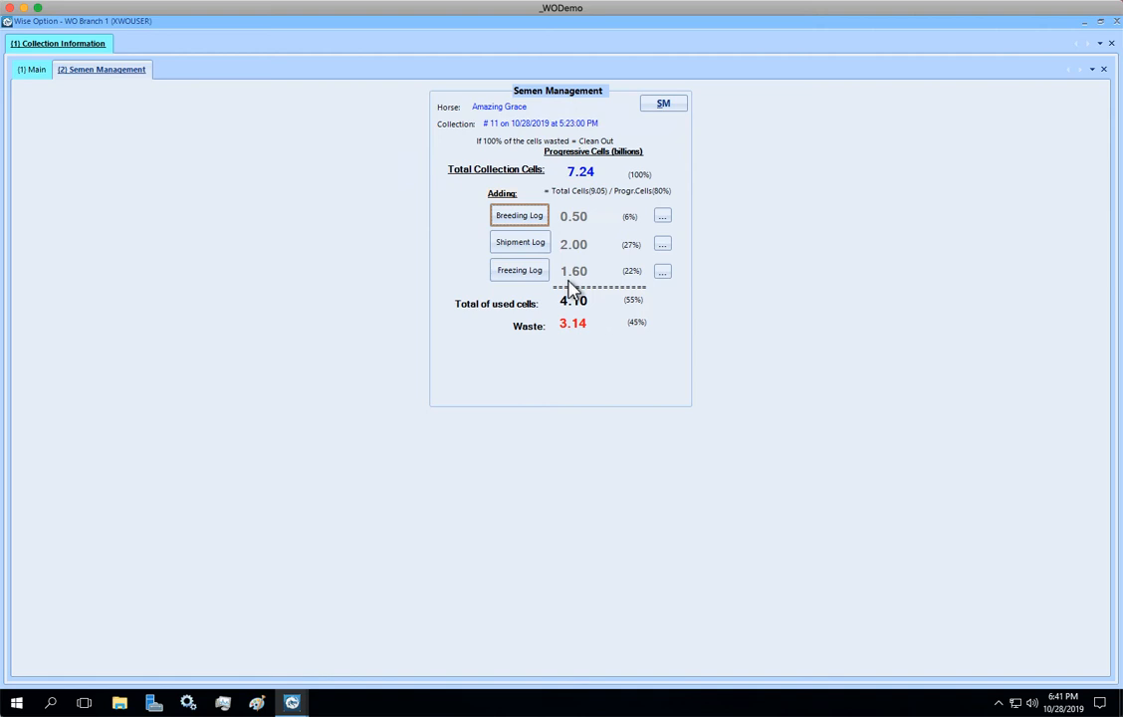
left_click(1116, 22)
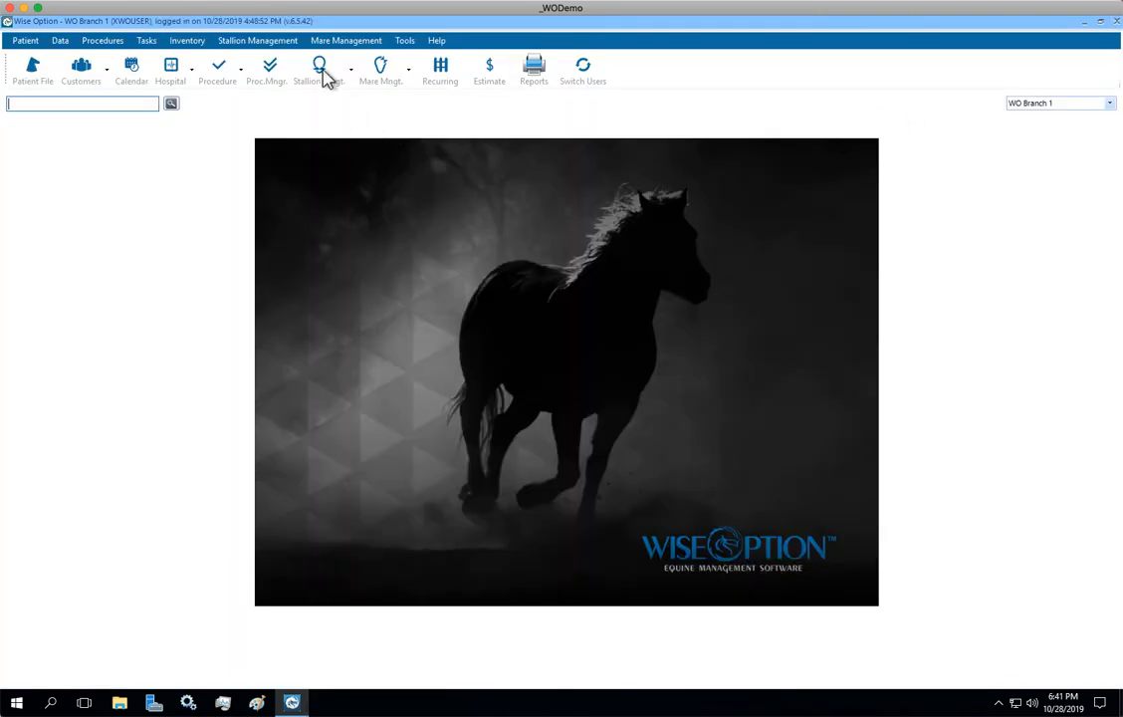
Show the frozen semen inventory in the General view and select Amazing Grace's batch
left_click(326, 72)
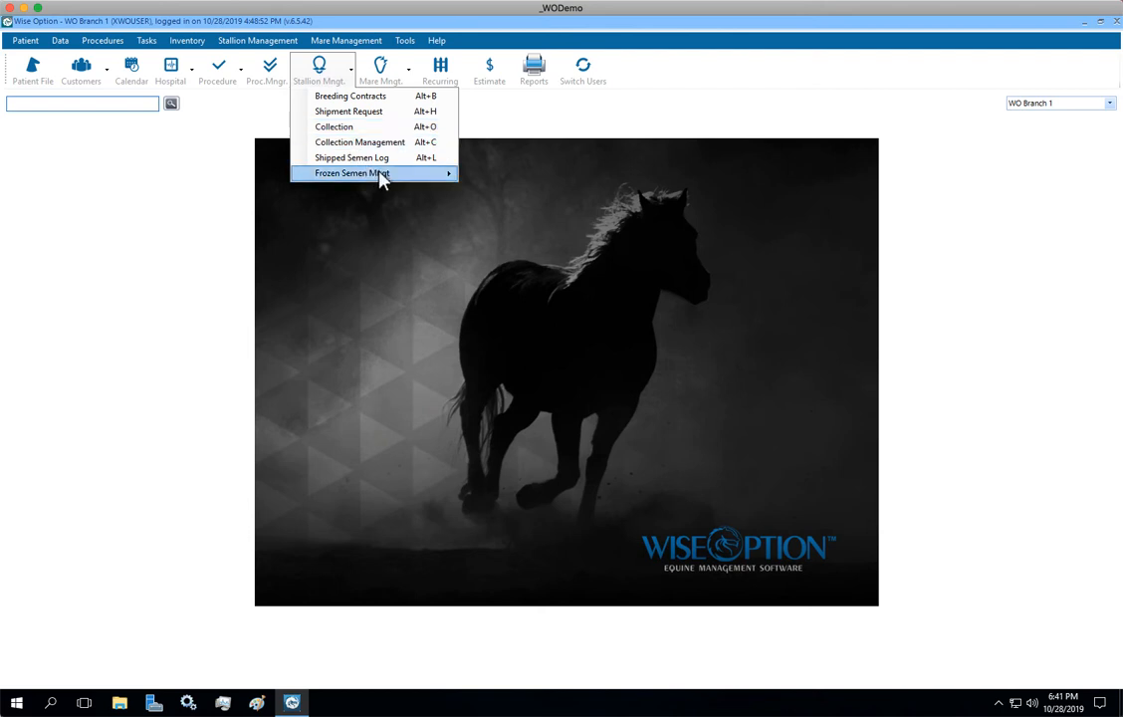
mouse_move(382, 176)
left_click(507, 191)
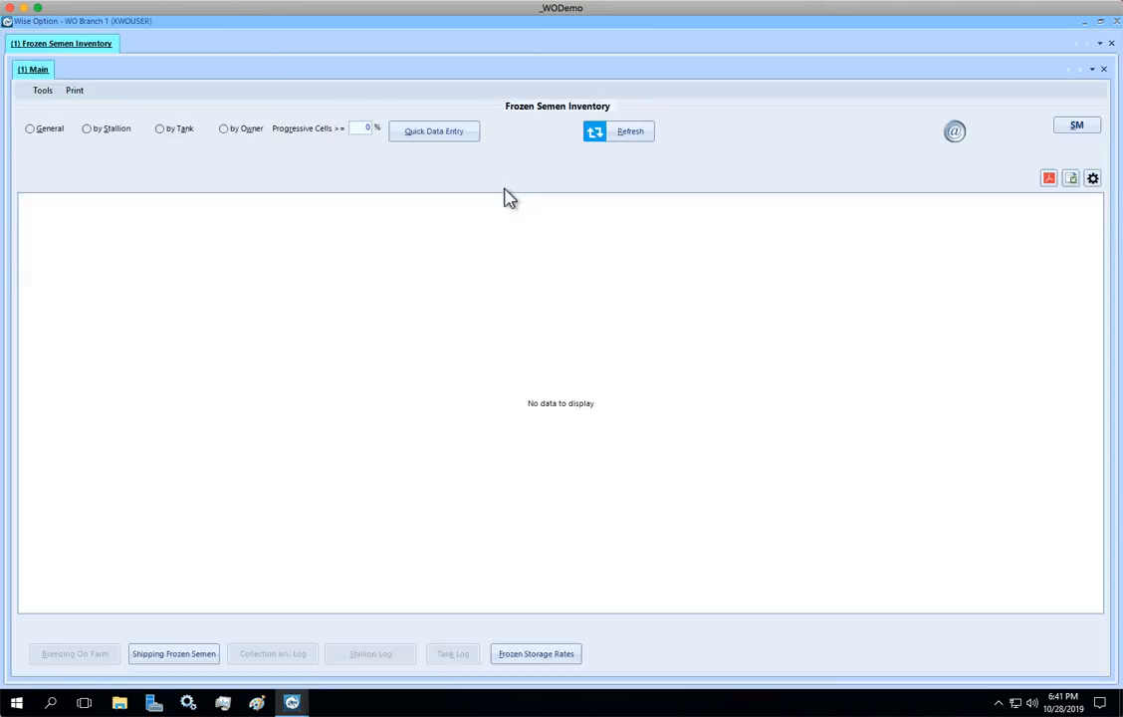
left_click(30, 129)
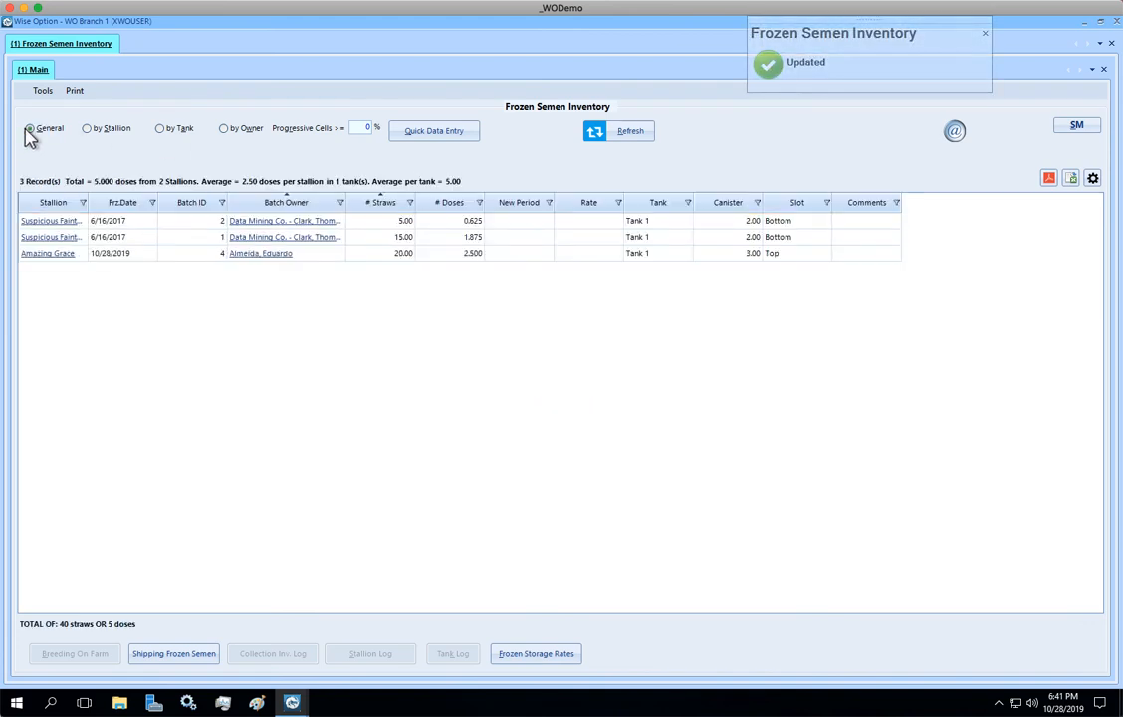
left_click(385, 255)
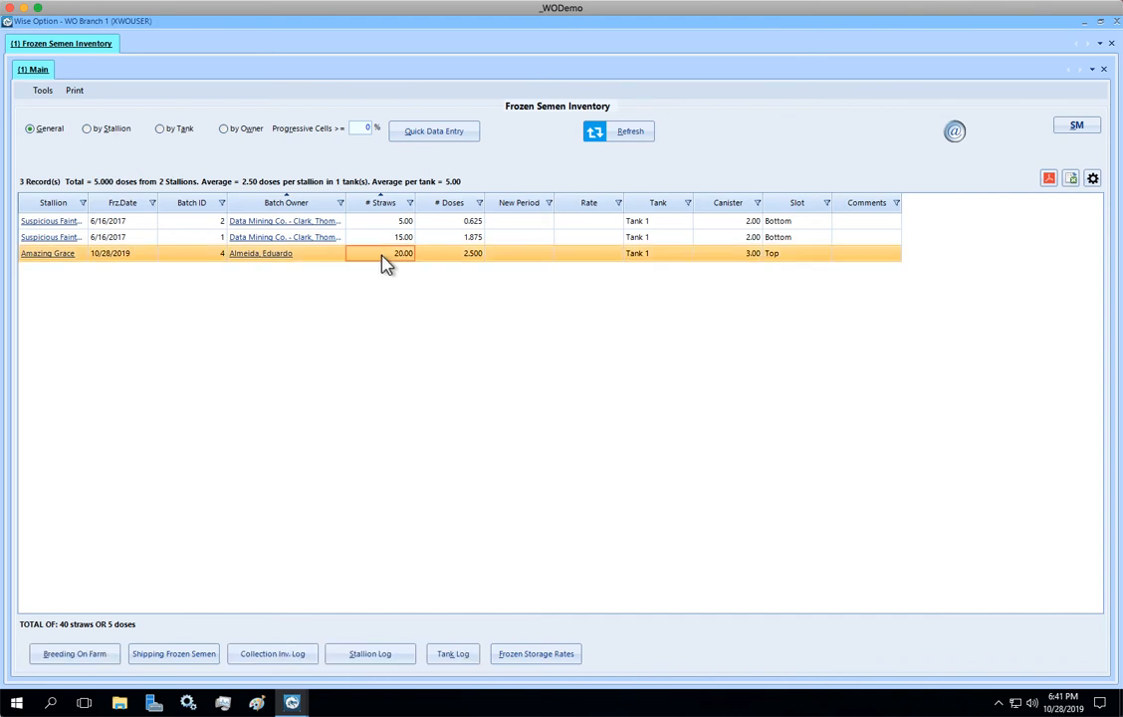